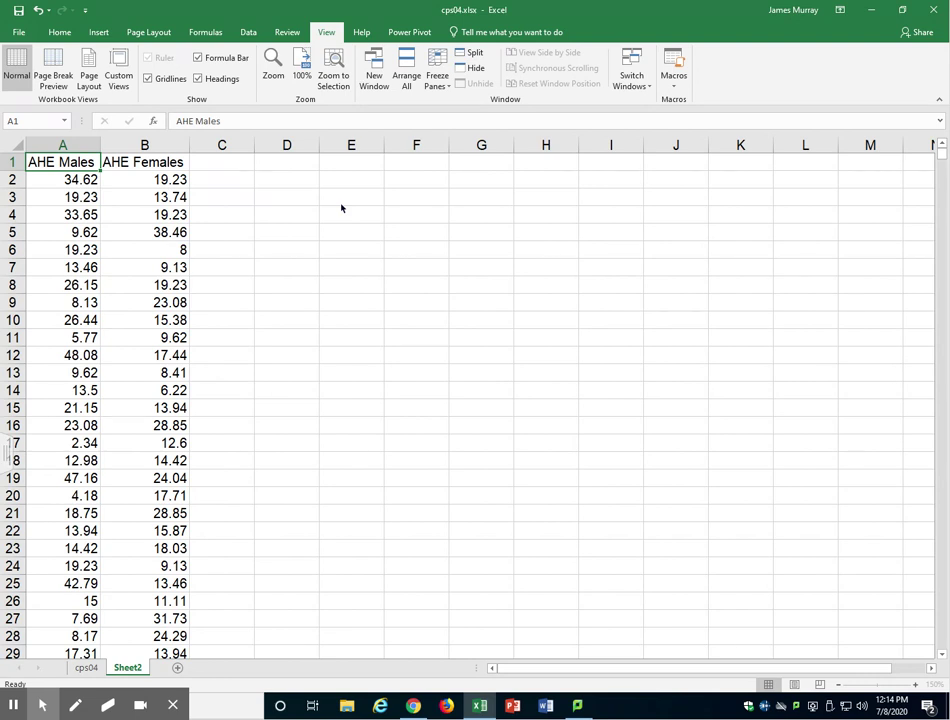
Step: Open the t-Test: Two-Sample Assuming Unequal Variances dialog from the Data Analysis tools
click(247, 34)
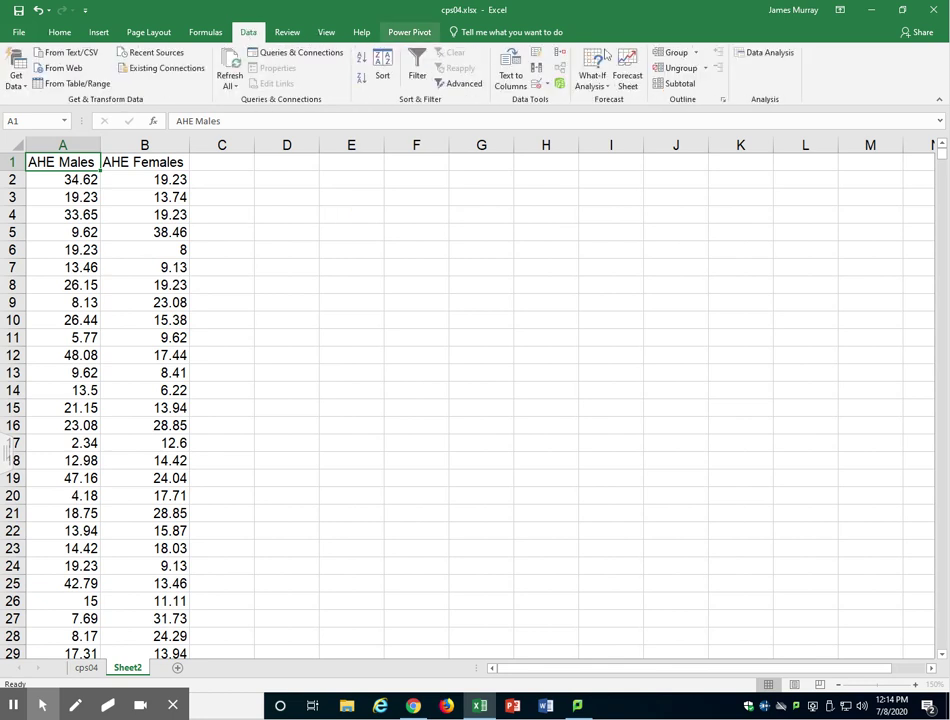
click(781, 56)
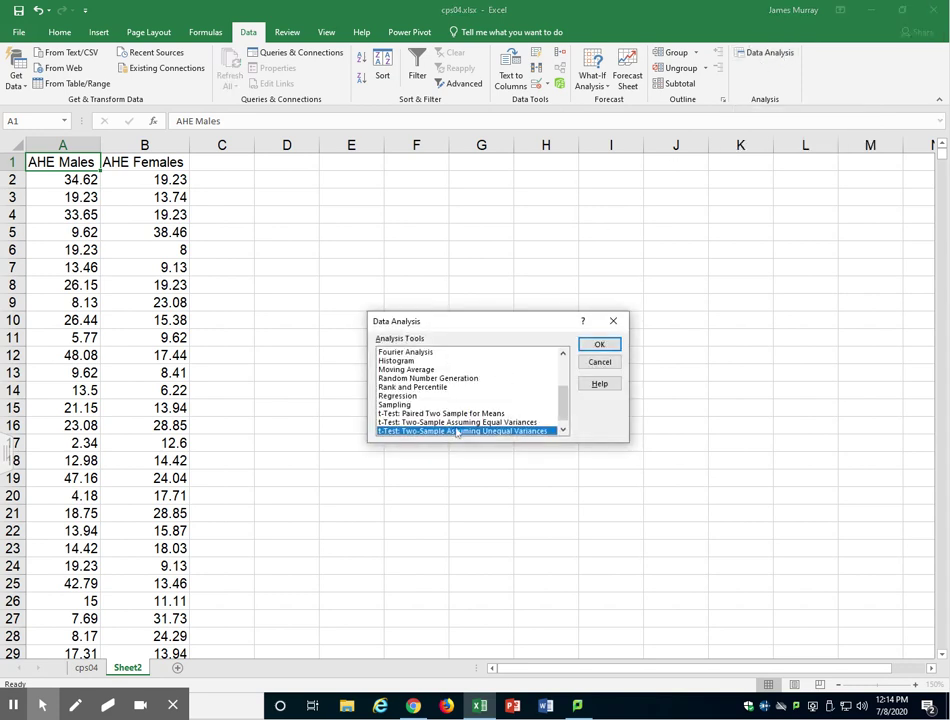
click(408, 430)
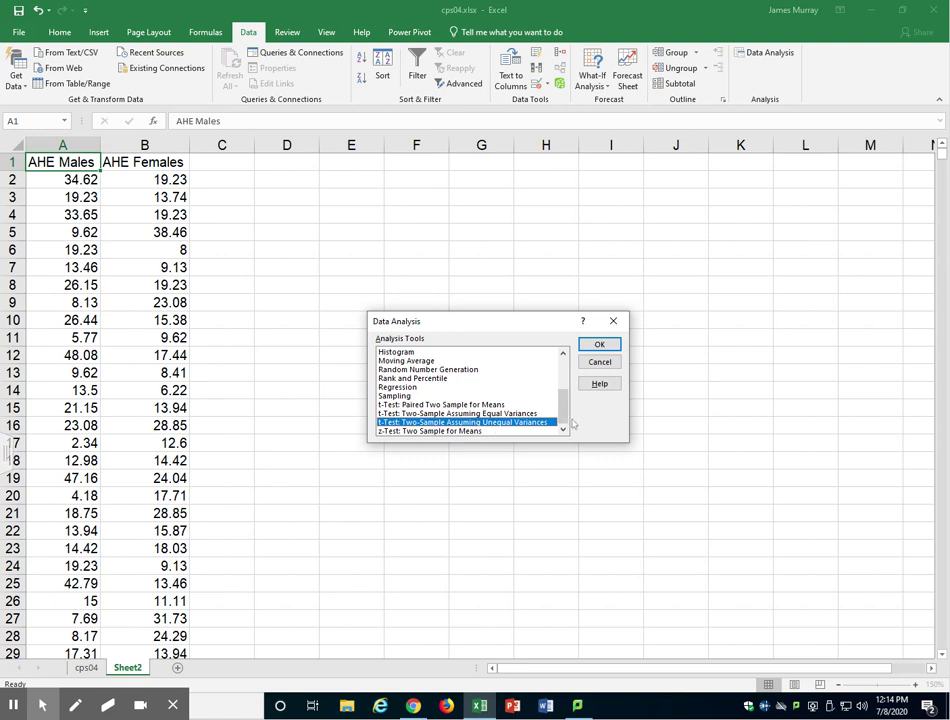
click(600, 346)
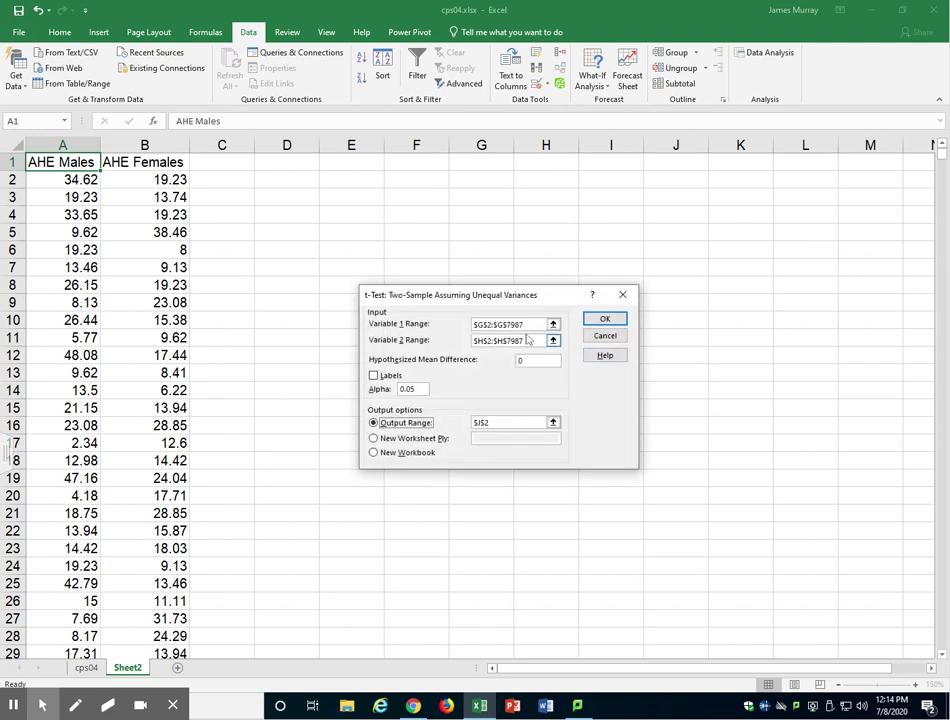
Step: Set Variable 1 Range to the Males column, $A$2:$A$4674
click(535, 320)
drag(535, 320, 400, 322)
key(BackSpace)
click(46, 197)
key(Up)
key(Up)
key(Up)
key(Down)
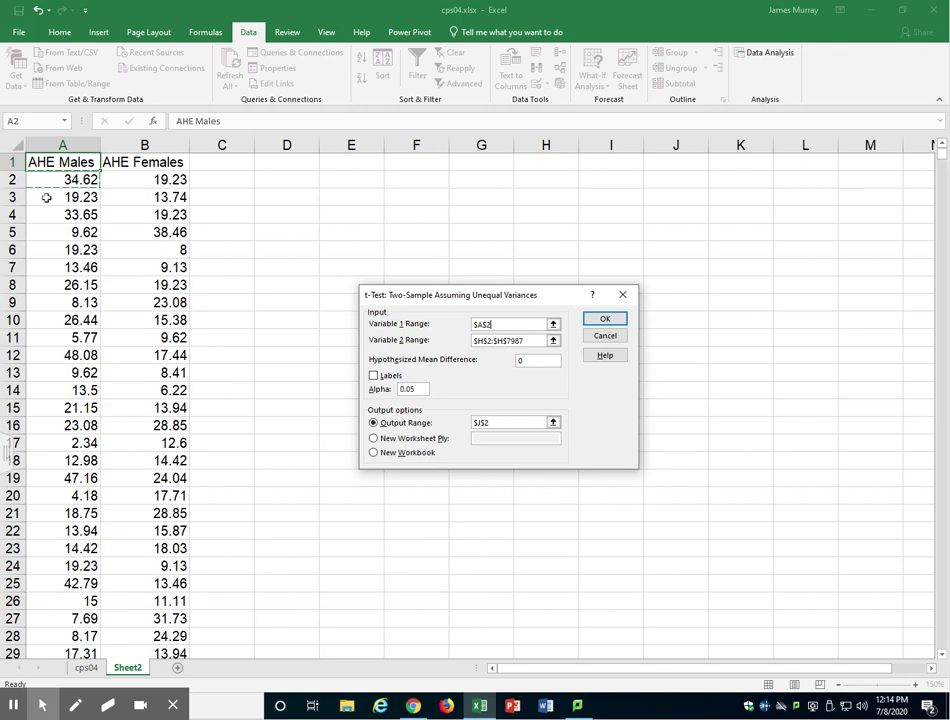
key(ctrl+shift+Down)
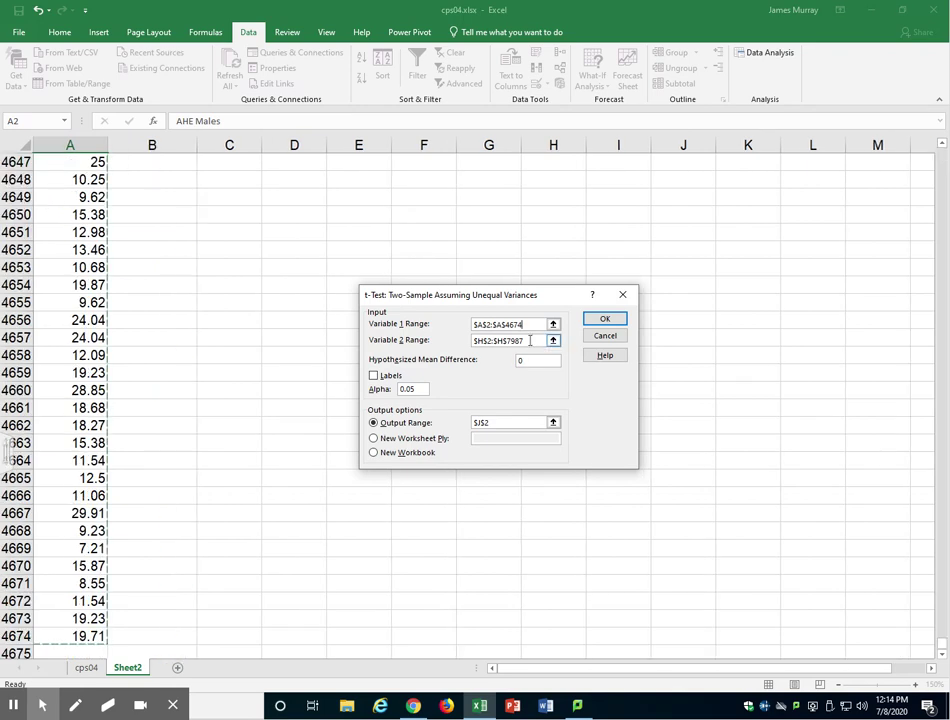
Step: Set Variable 2 Range to the Females column, $B$2:$B$3314
click(500, 343)
drag(500, 343, 462, 340)
key(BackSpace)
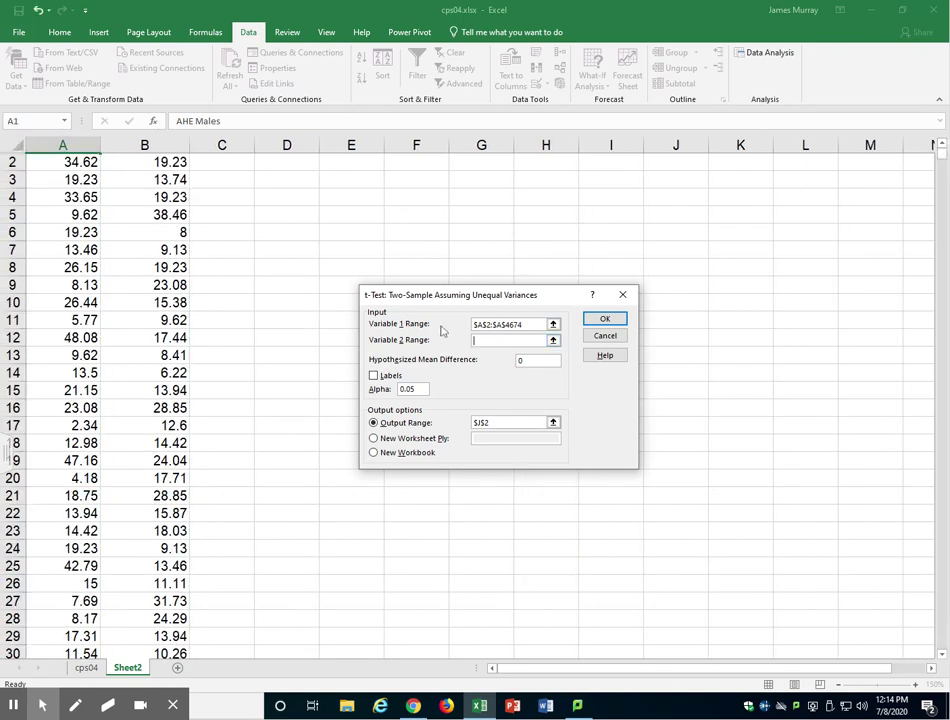
click(138, 208)
key(Up)
key(Up)
key(Up)
key(Up)
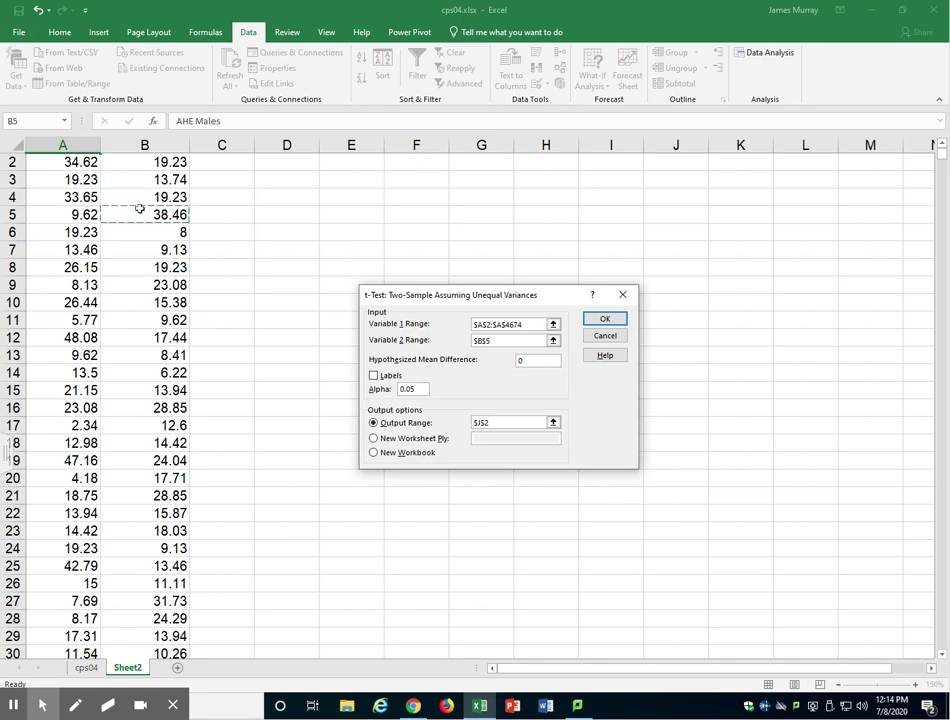
key(Down)
key(ctrl+shift+Down)
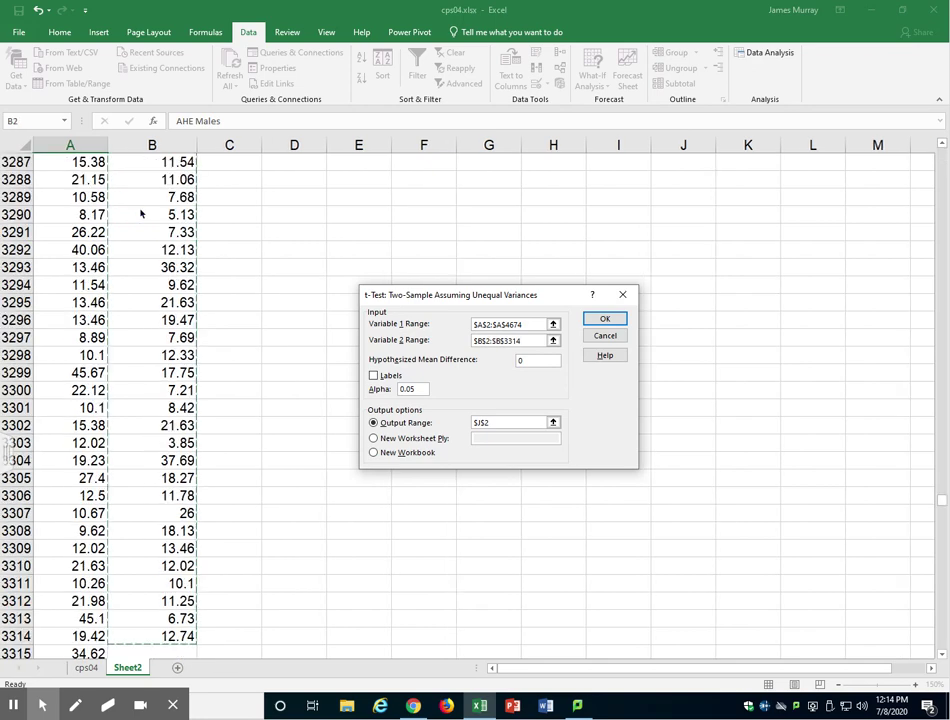
Step: Set the output range to $D$2 and run the t-test
click(478, 423)
double_click(478, 423)
key(BackSpace)
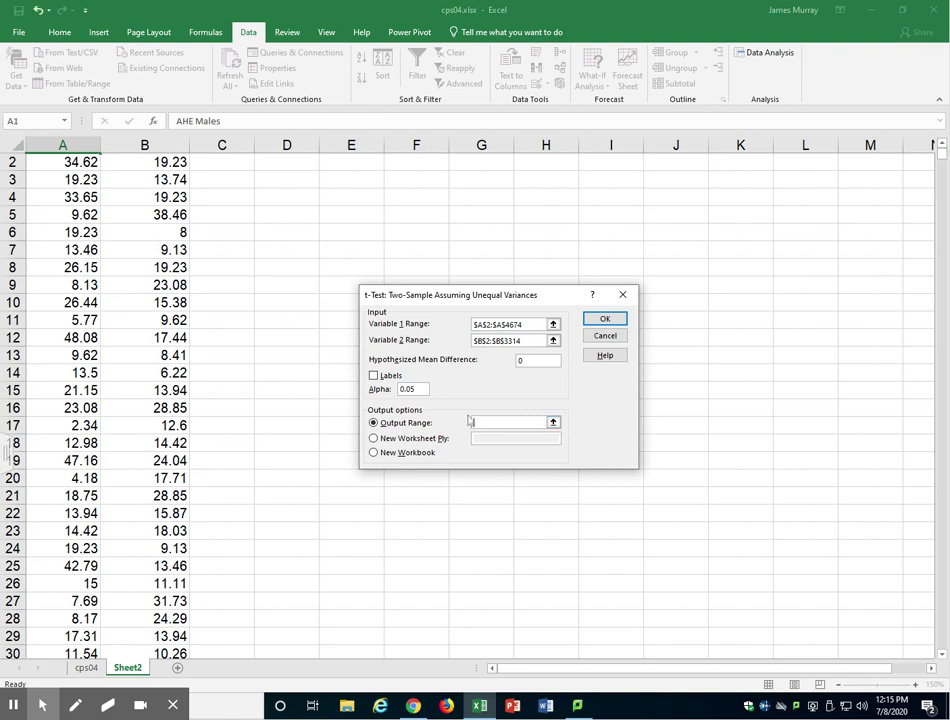
scroll(246, 178, up, 1)
click(271, 181)
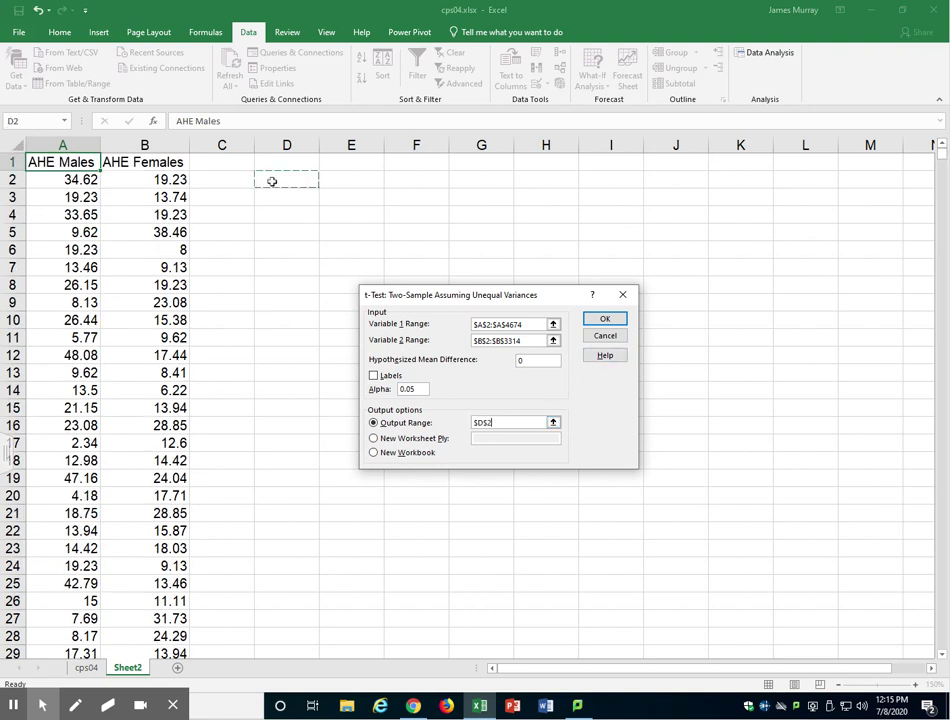
click(605, 318)
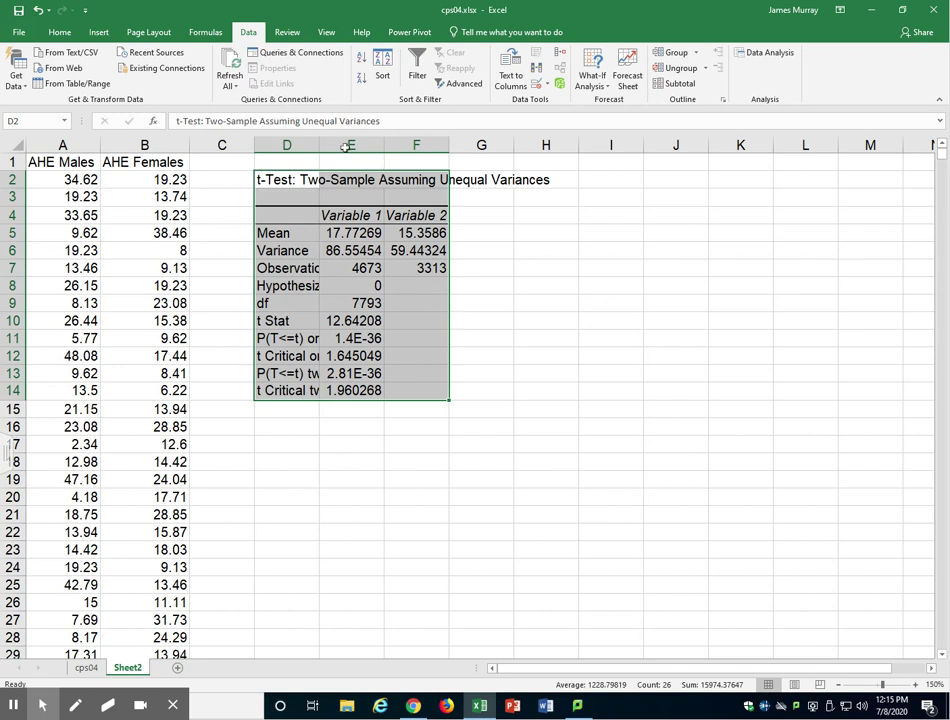
Step: Autofit columns D through F to fit the t-test results table
drag(286, 145, 515, 148)
drag(285, 145, 437, 148)
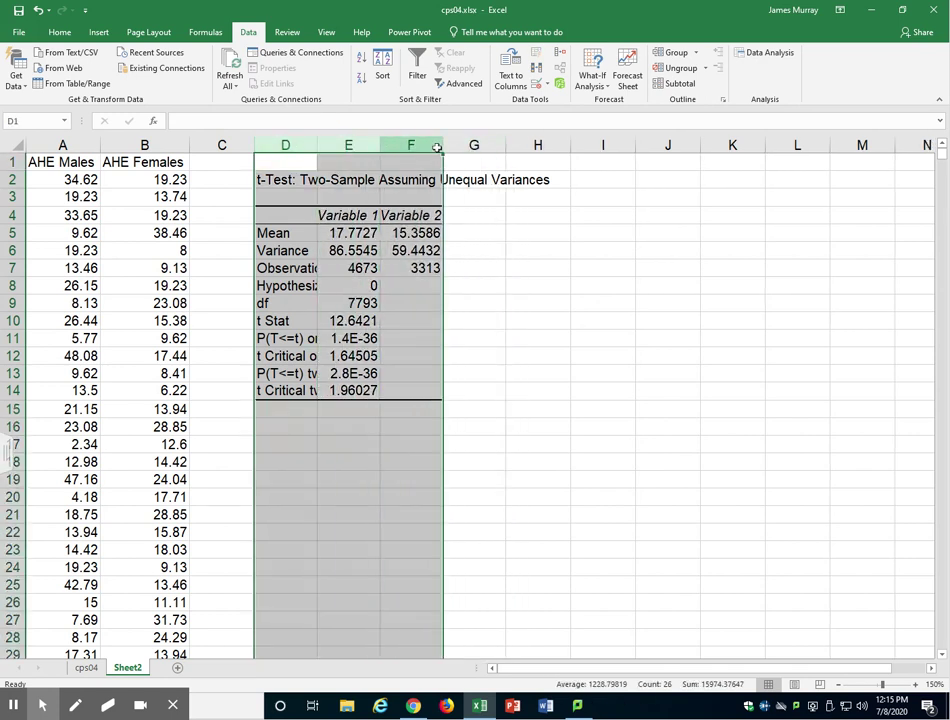
double_click(437, 148)
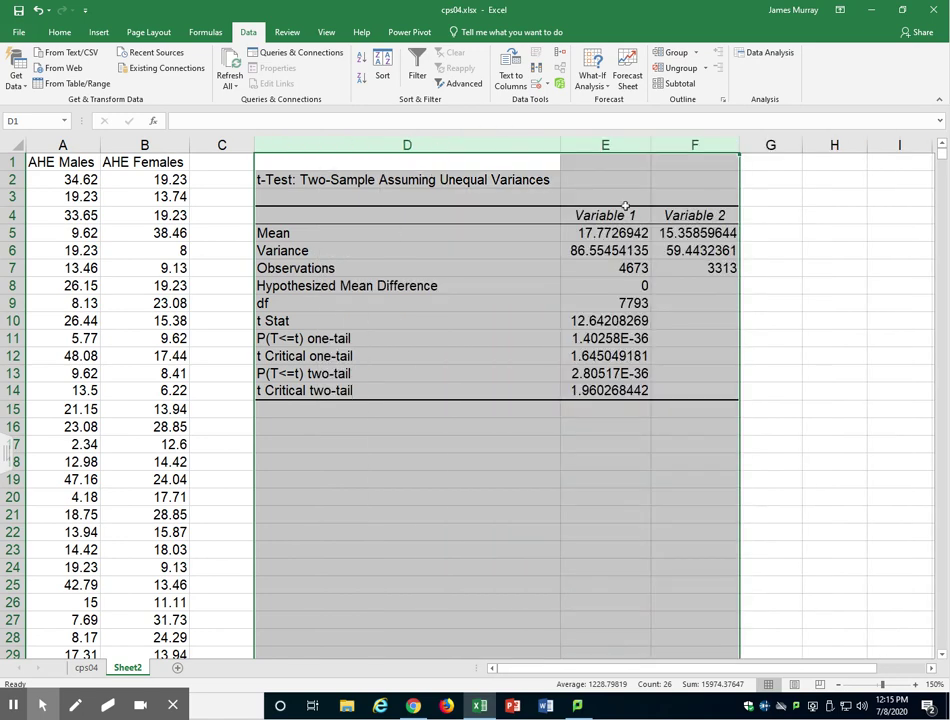
click(627, 209)
Step: Rename the Variable 1 and Variable 2 headings to Males and Females
text(Males)
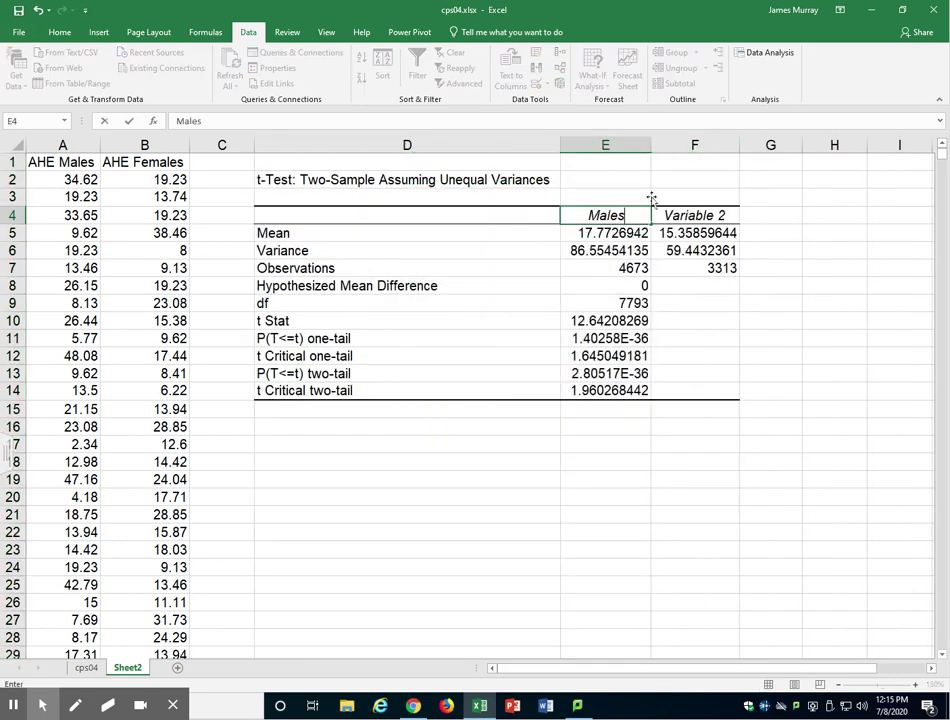
key(Tab)
text(Feaml)
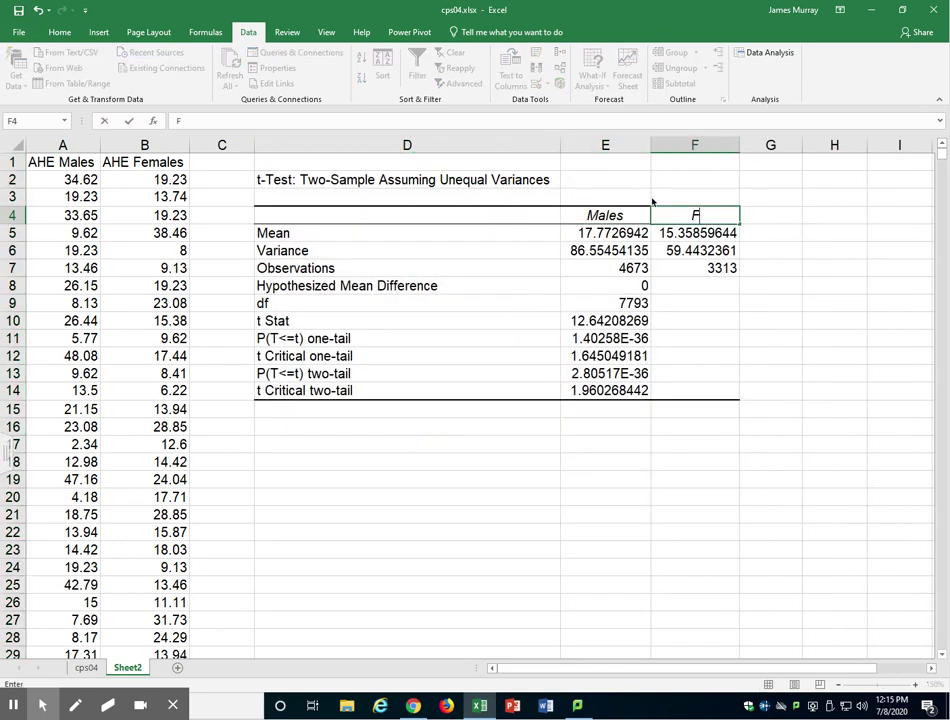
key(BackSpace)
key(BackSpace)
key(BackSpace)
text(males)
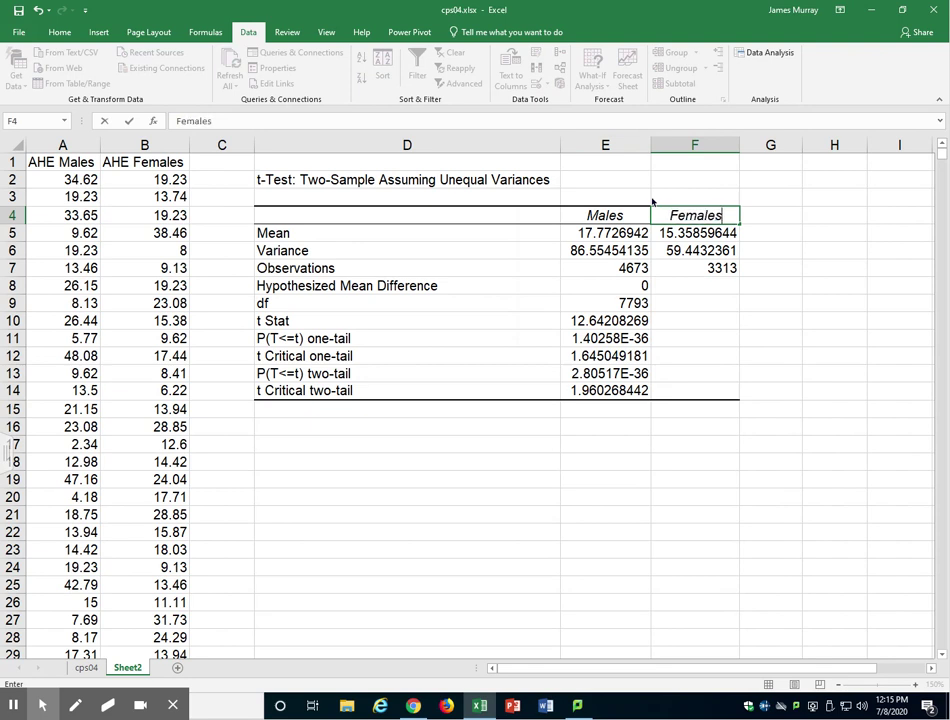
key(Return)
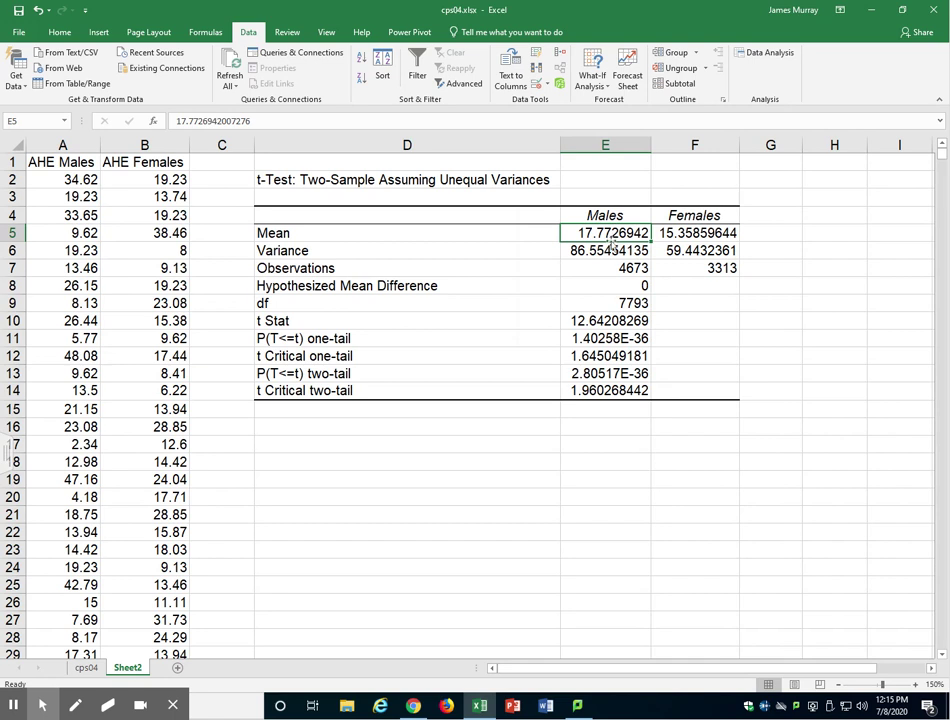
Step: Check the Females mean and one-tail p-value, then select cell F11 beside it
click(720, 232)
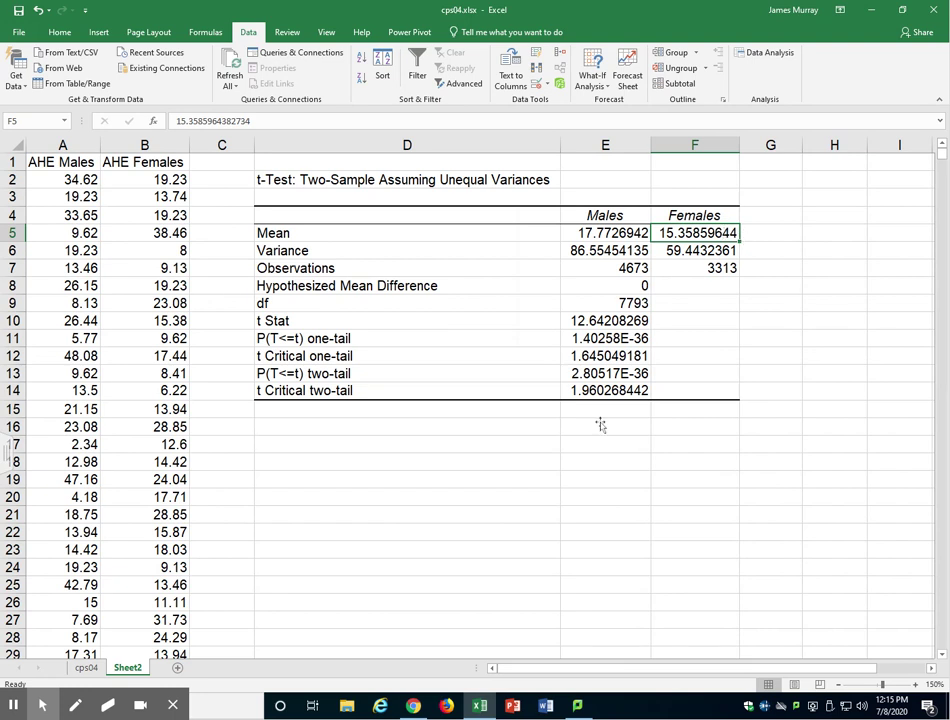
drag(405, 339, 636, 338)
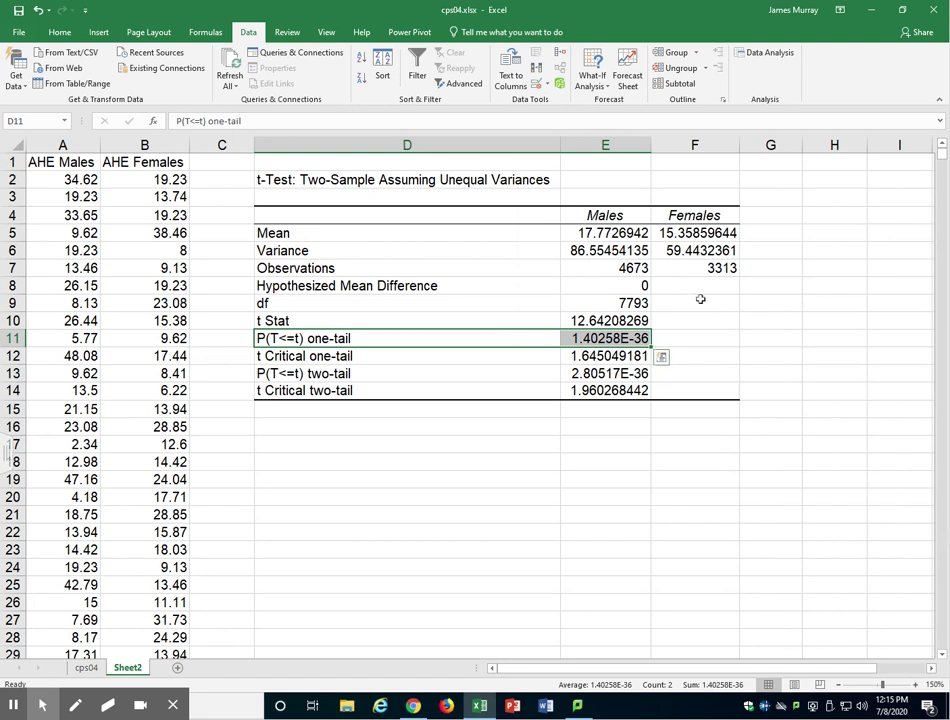
click(722, 337)
Step: Enter 'Ha: AHE Males > AHE Females' in F11 and make it bold
text(H)
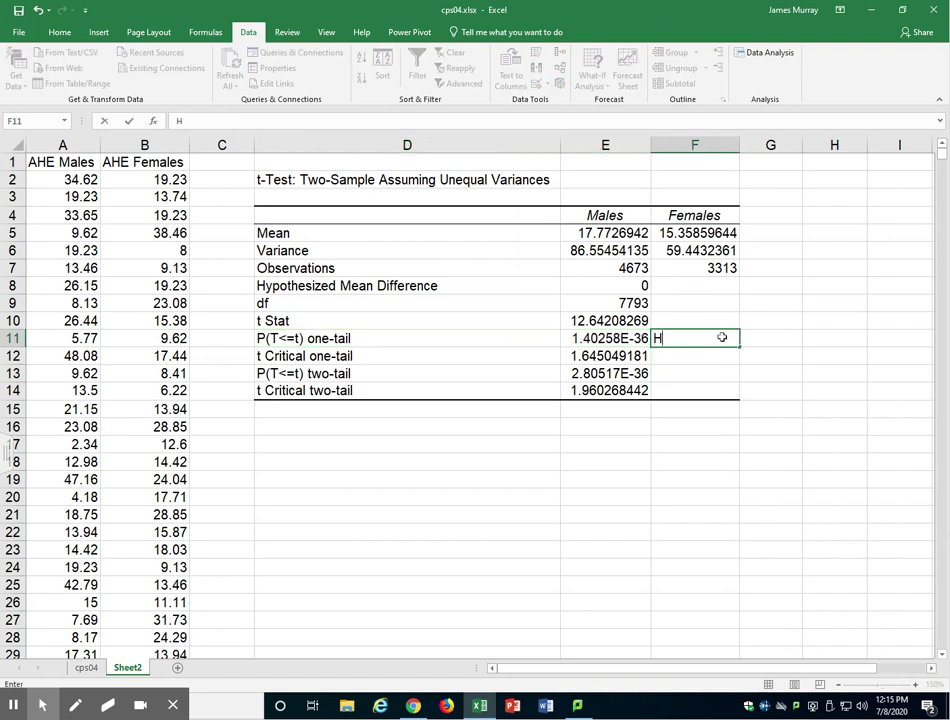
text(a: AHE Males > AHE)
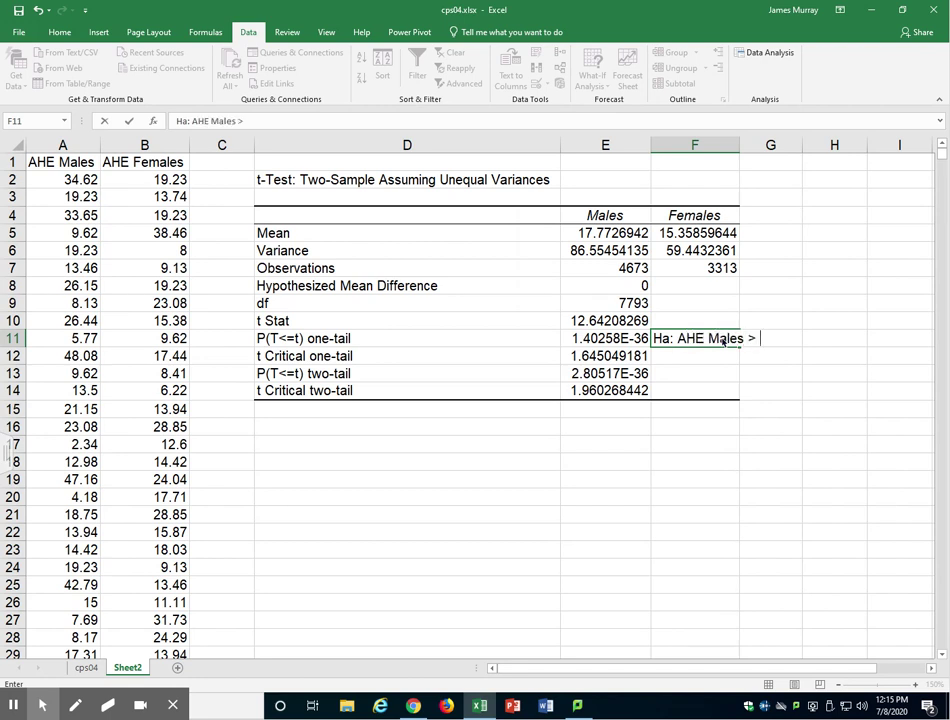
text( Females)
key(Return)
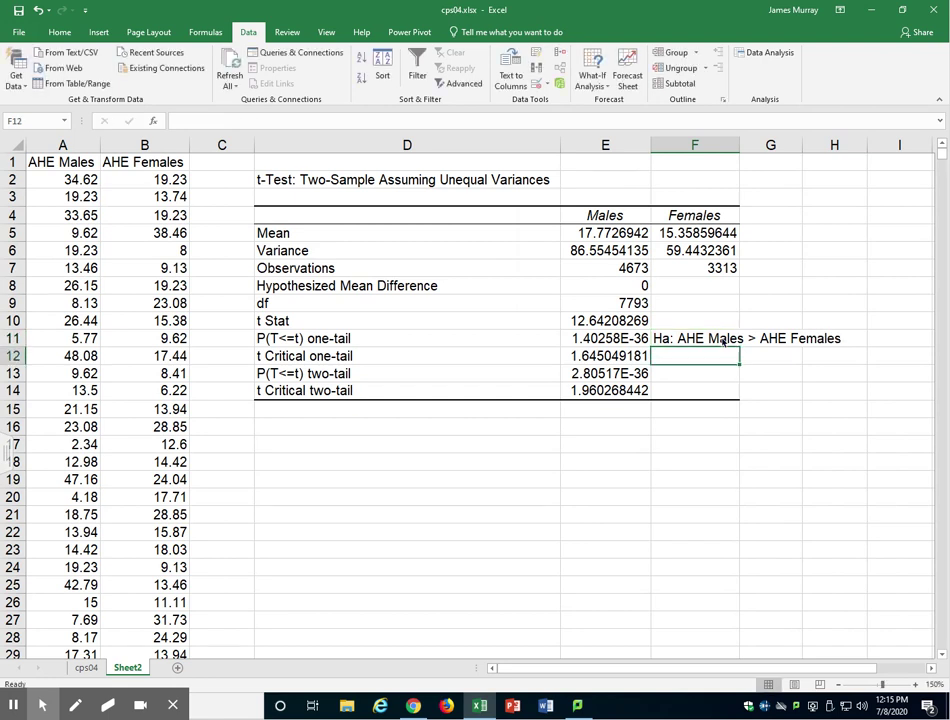
click(640, 339)
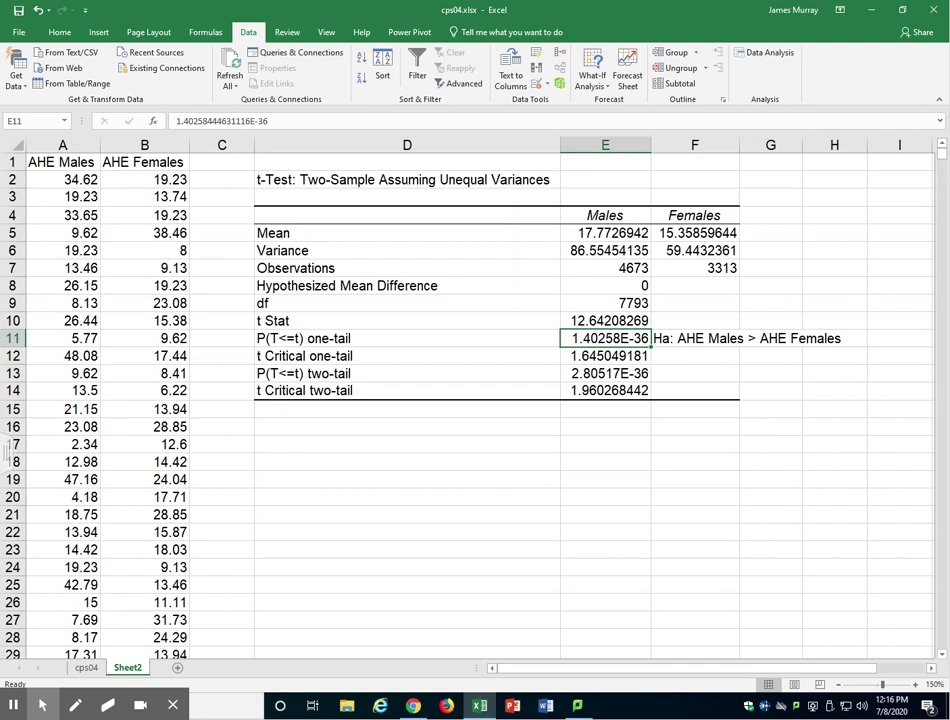
click(721, 340)
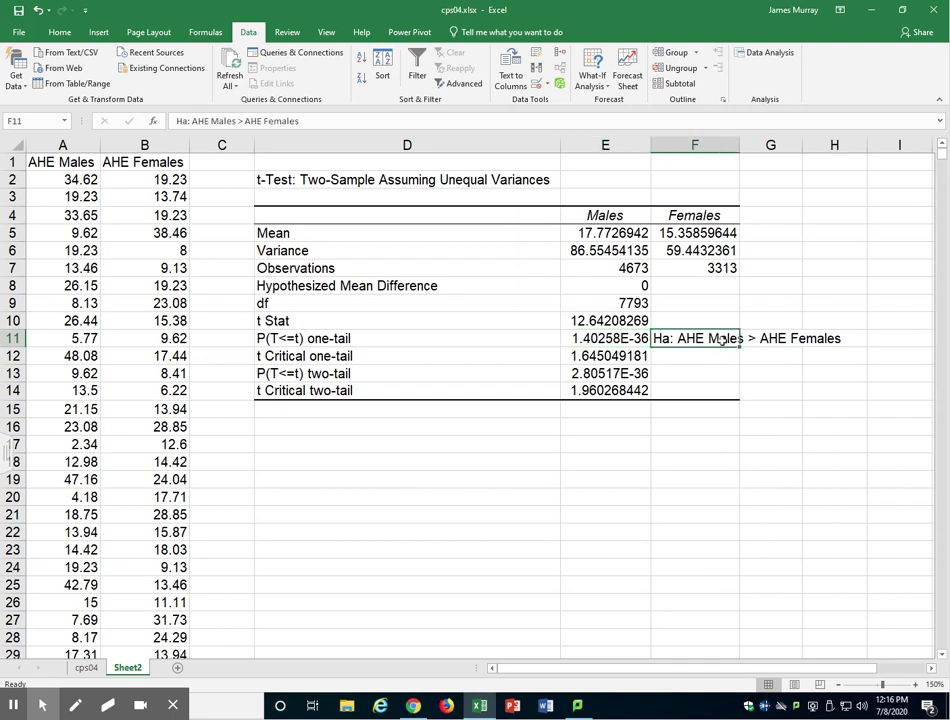
key(ctrl+b)
click(691, 372)
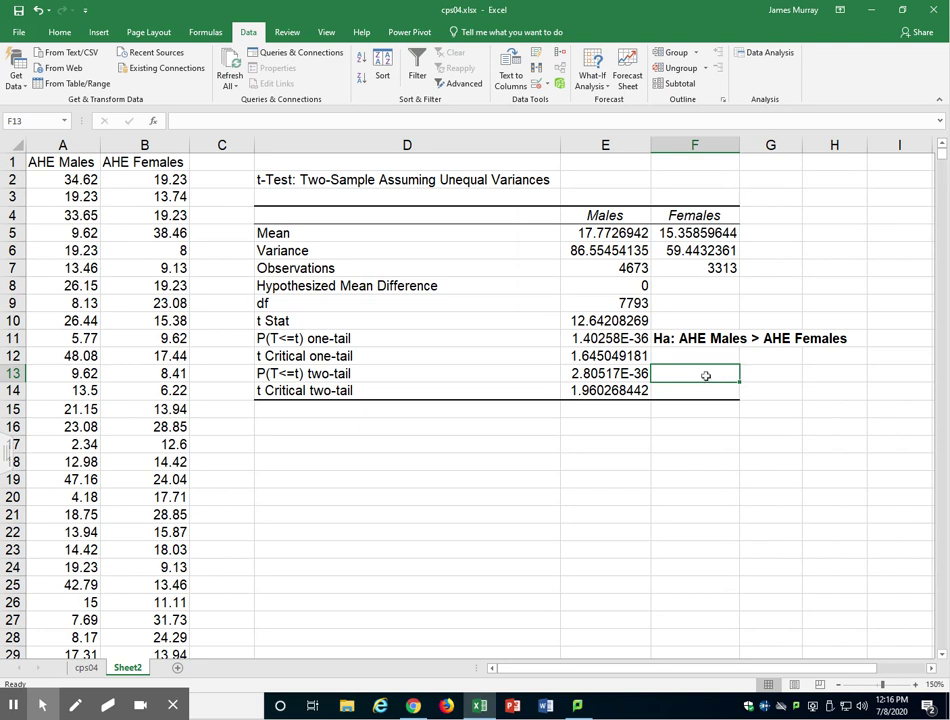
Step: Enter 'Ha: AHE Males != AHE Females' in F13 and make it bold
text(Ha: AHE Males)
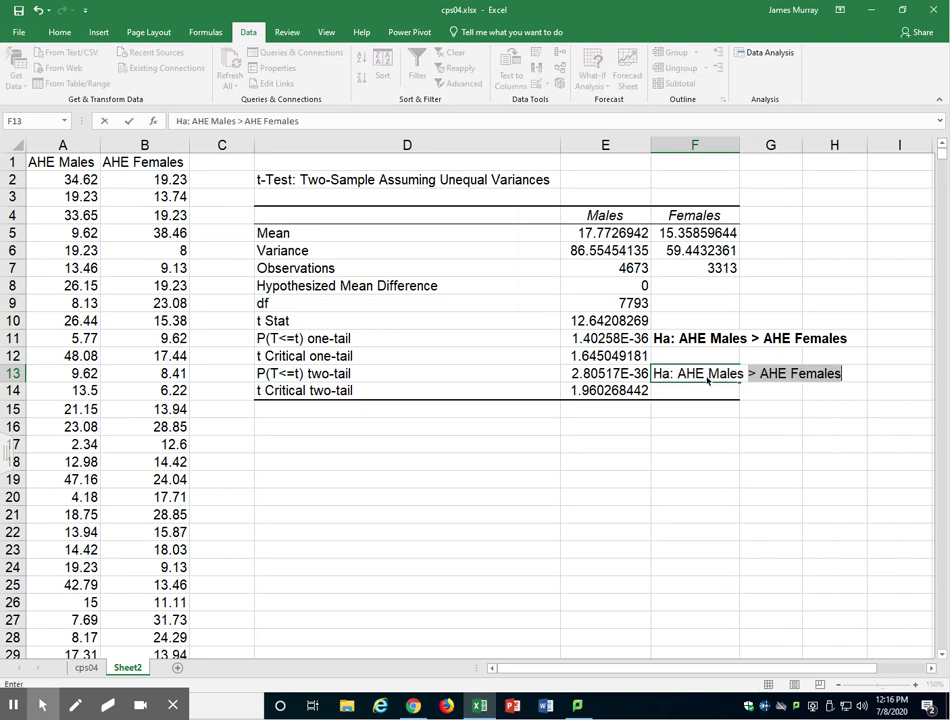
text( != )
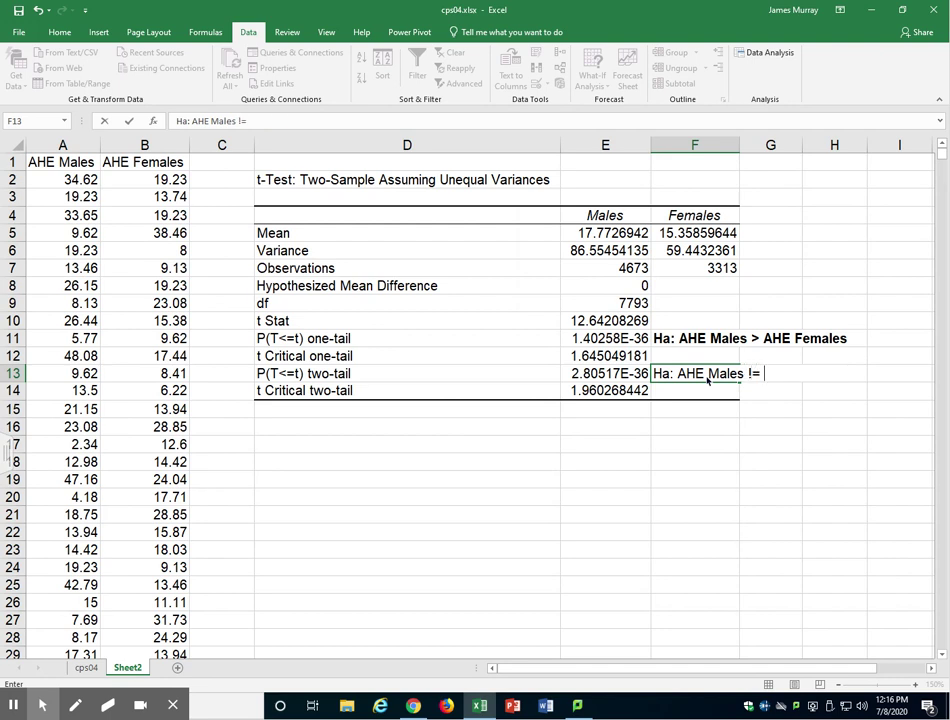
text(AHE Females)
key(Return)
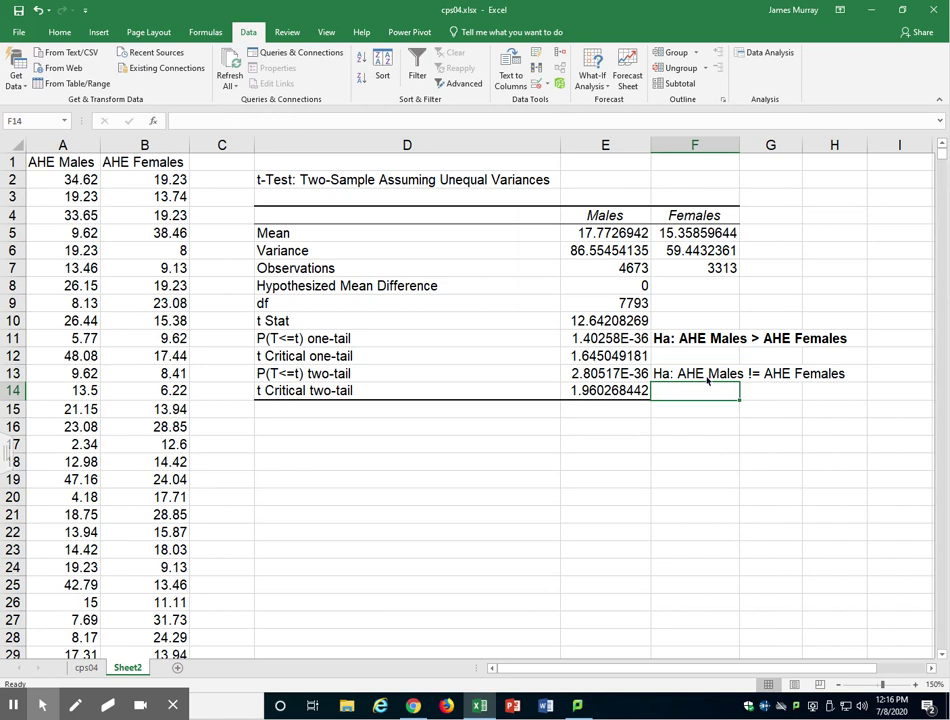
click(637, 378)
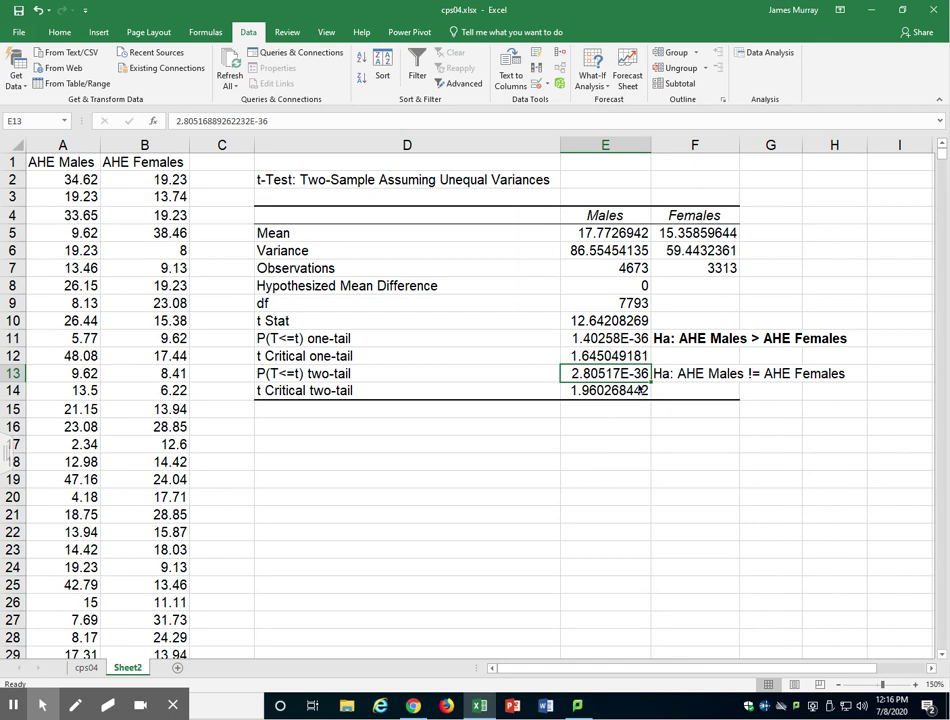
click(700, 374)
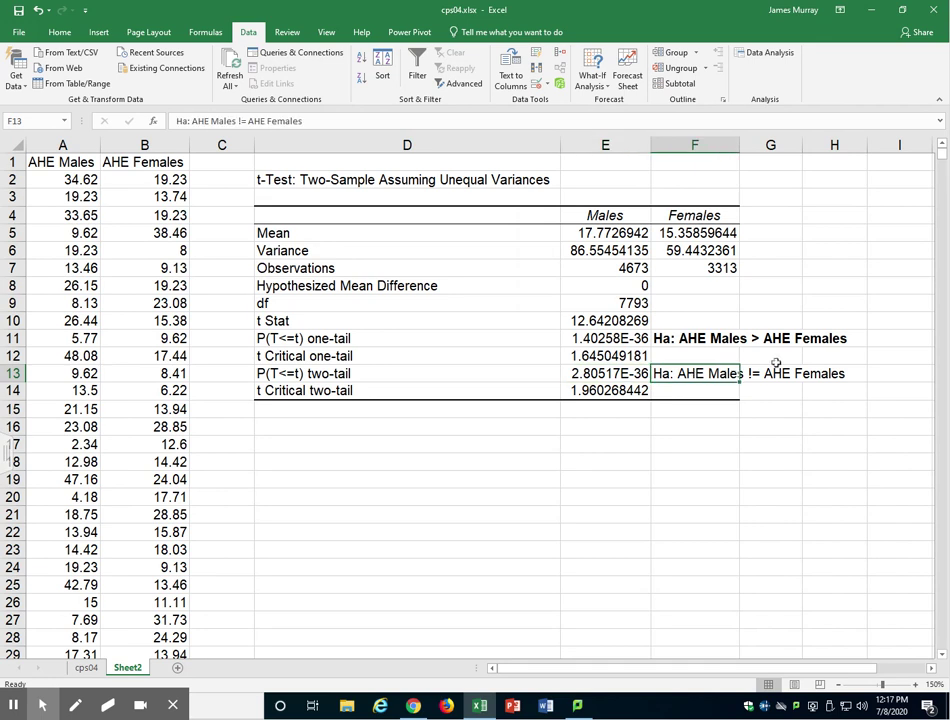
key(ctrl+b)
click(781, 395)
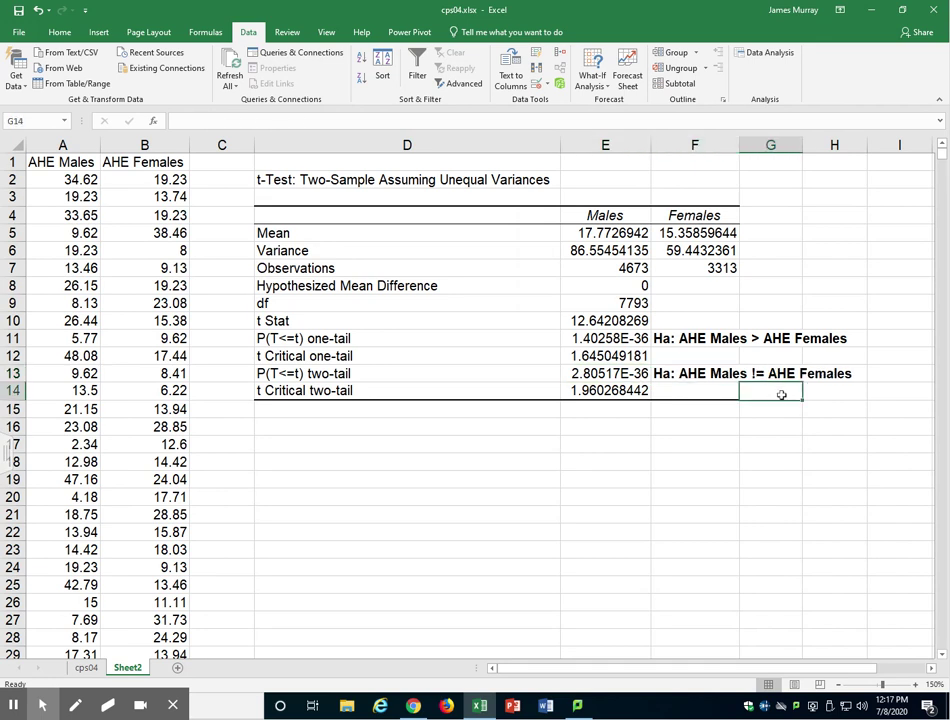